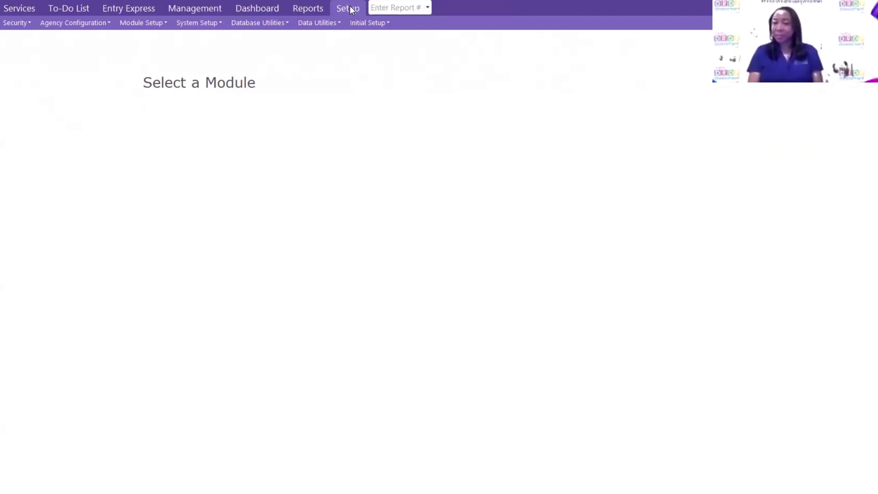
Open Security Settings to confirm browser access is enabled and region-based user security is No
{"action": "left_click", "coordinate": [13, 22]}
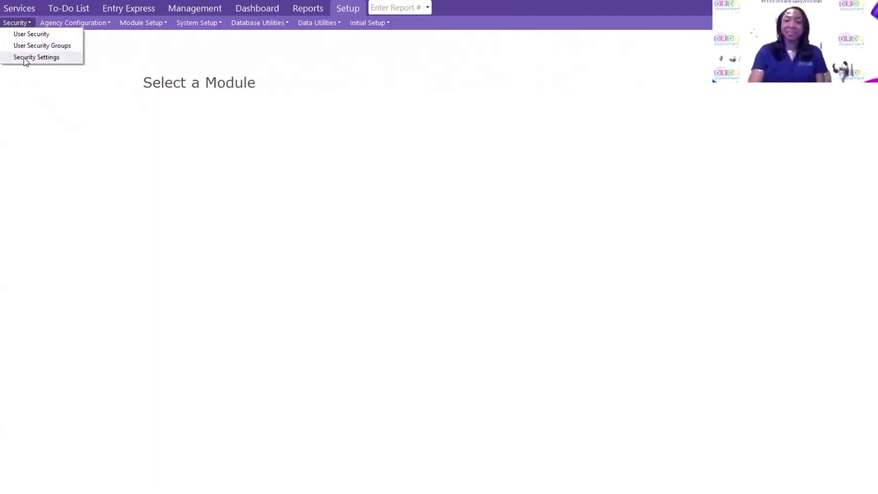
{"action": "left_click", "coordinate": [25, 58]}
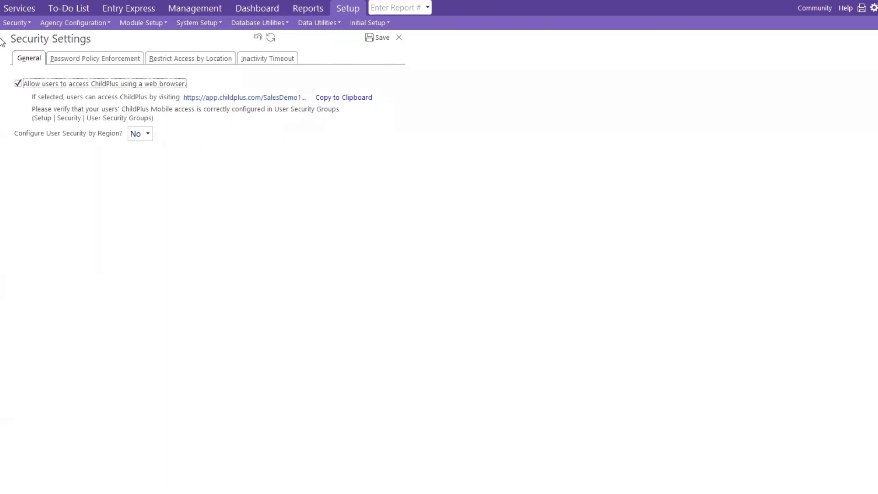
{"action": "left_click", "coordinate": [14, 22]}
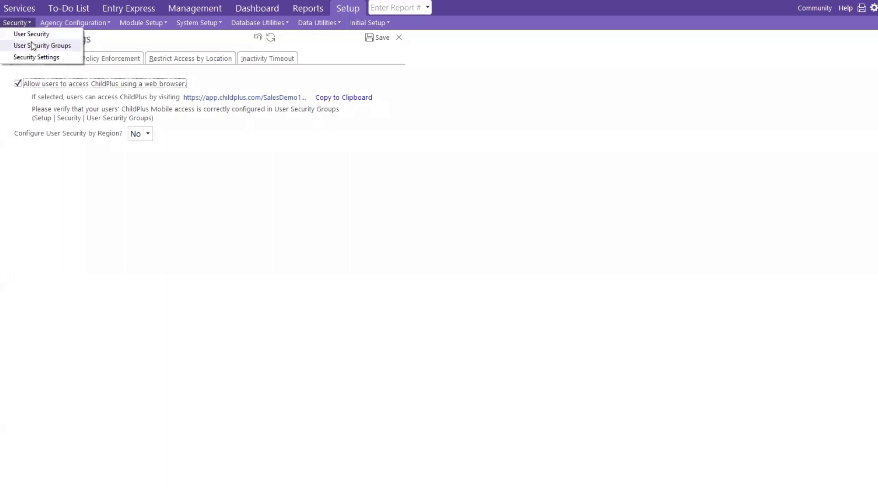
Check the Education Manager group's ChildPlus Mobile Assessment access level in User Security Groups
{"action": "left_click", "coordinate": [31, 46]}
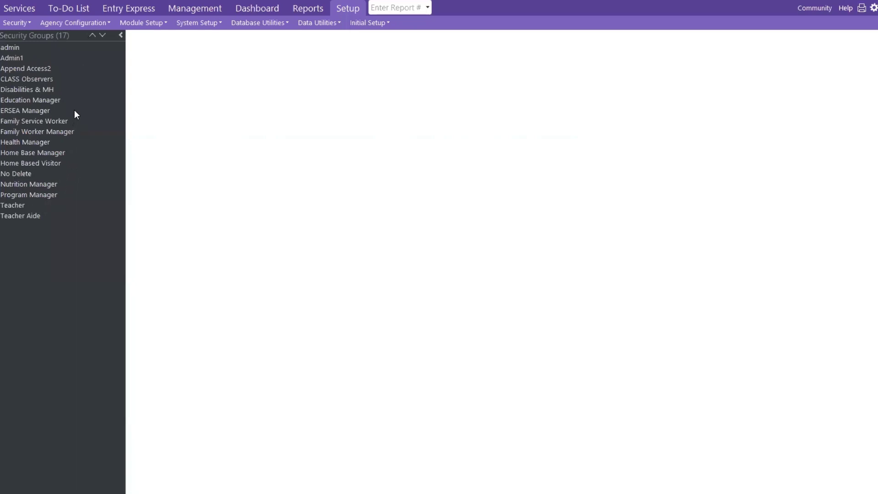
{"action": "left_click", "coordinate": [47, 100]}
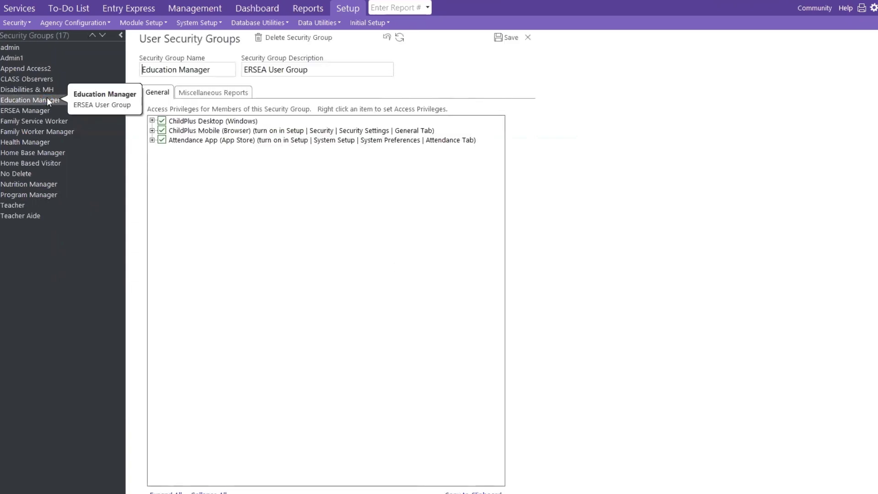
{"action": "left_click", "coordinate": [151, 131]}
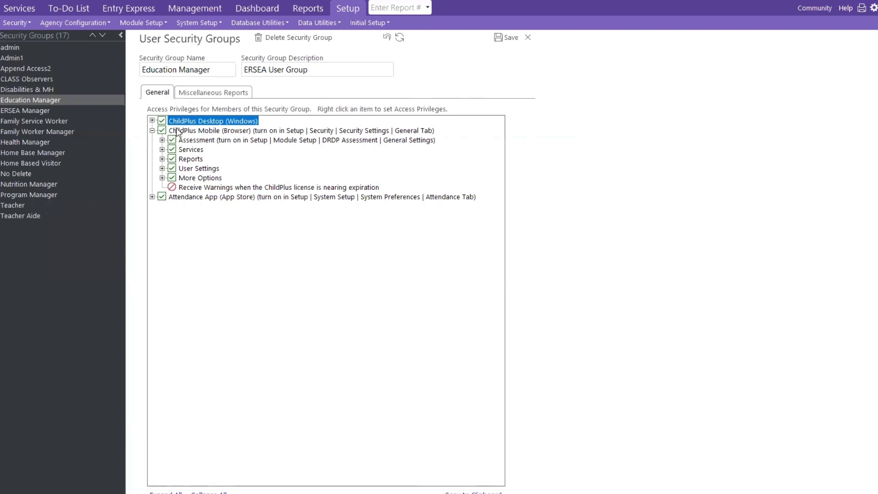
{"action": "right_click", "coordinate": [186, 140]}
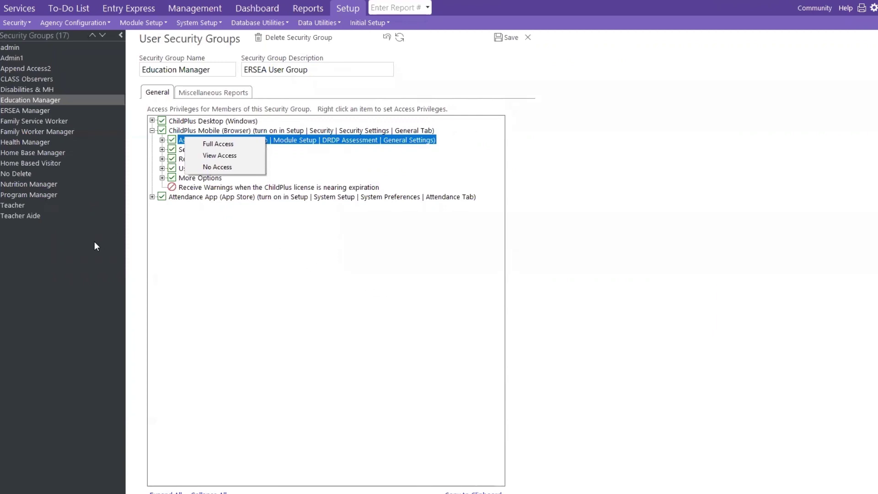
{"action": "left_click", "coordinate": [15, 205]}
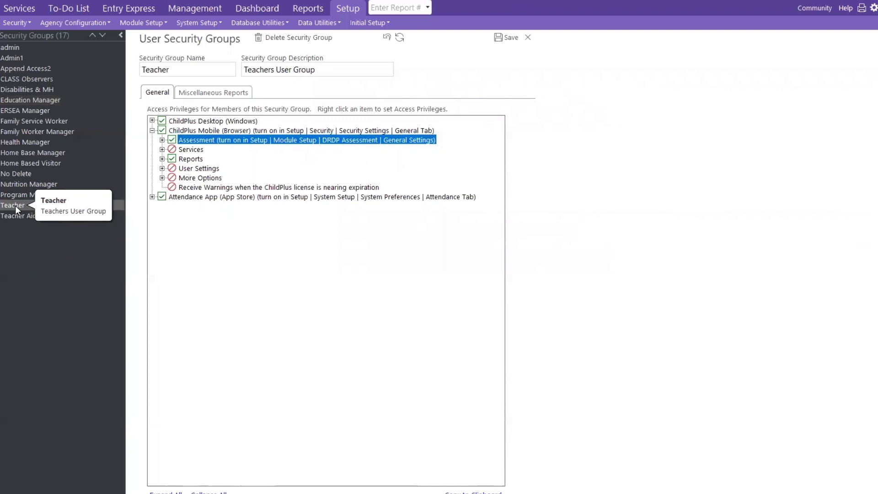
Review Teacher Assessment privileges: add, edit/view and portfolio allowed, delete observations denied
{"action": "left_click", "coordinate": [162, 140]}
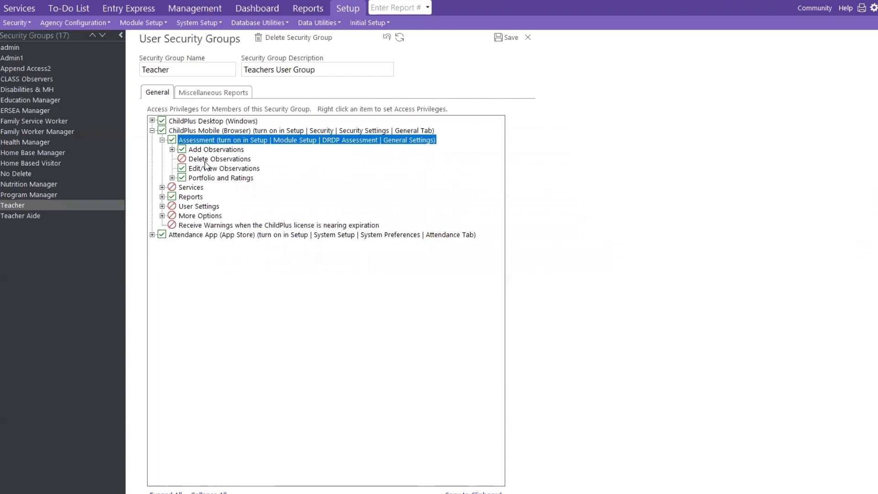
{"action": "left_click", "coordinate": [87, 100]}
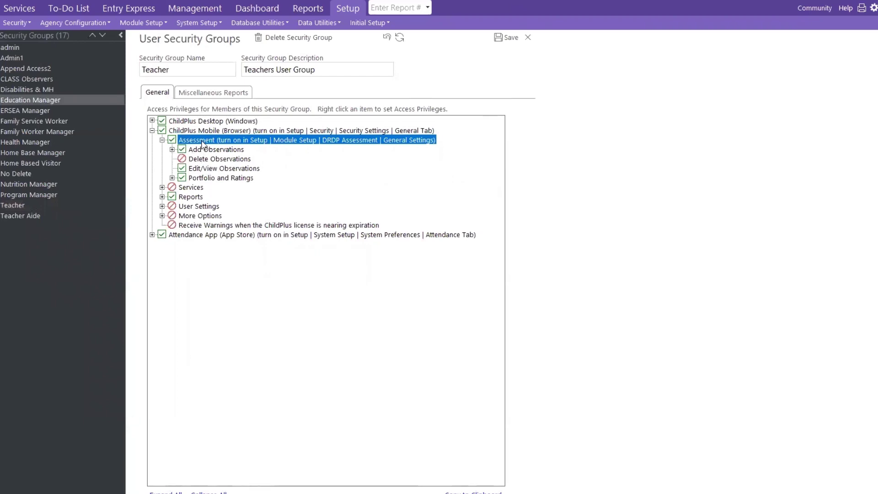
{"action": "right_click", "coordinate": [202, 140]}
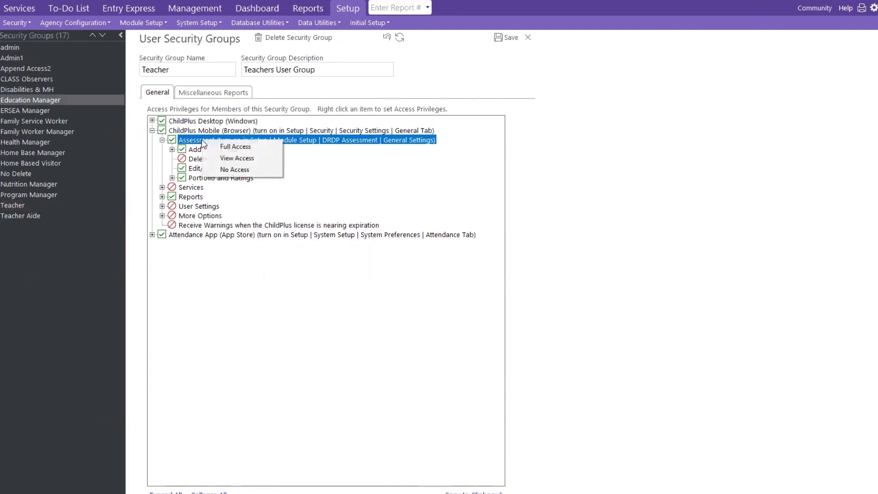
{"action": "left_click", "coordinate": [353, 9]}
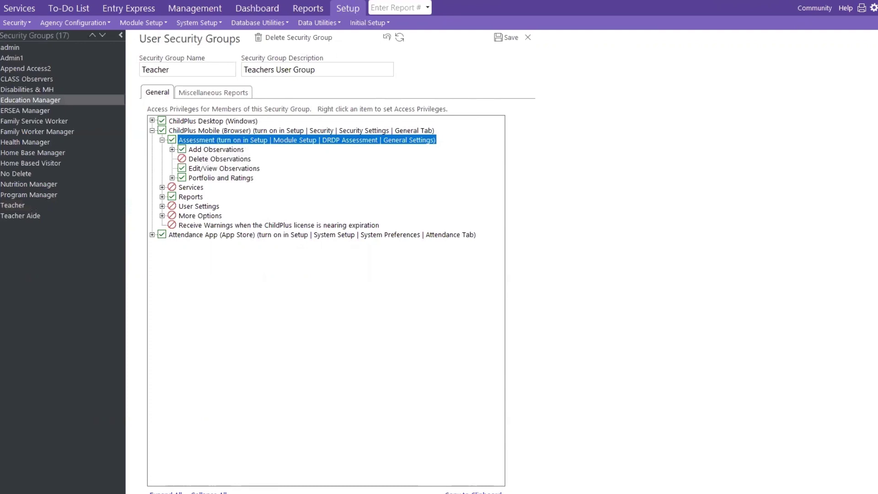
Open DRDP Assessment setup's school-year settings, where 2020 - 2021 has no rating schedules
{"action": "left_click", "coordinate": [133, 23]}
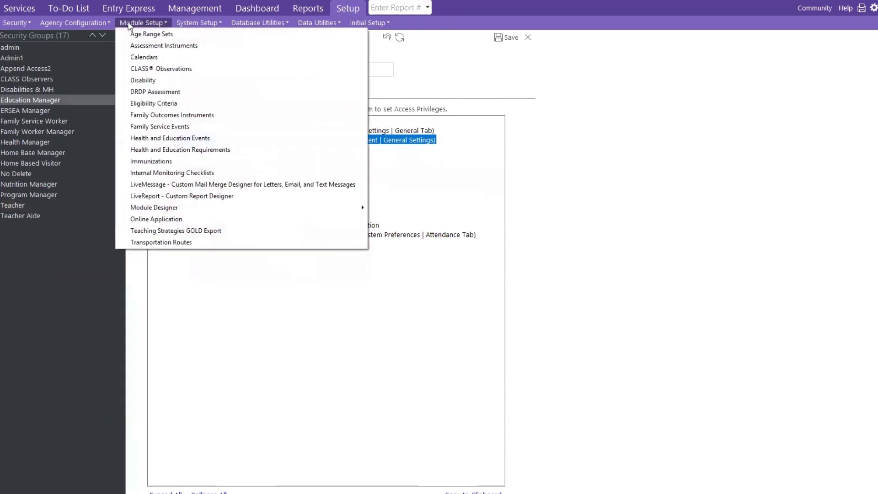
{"action": "left_click", "coordinate": [148, 94]}
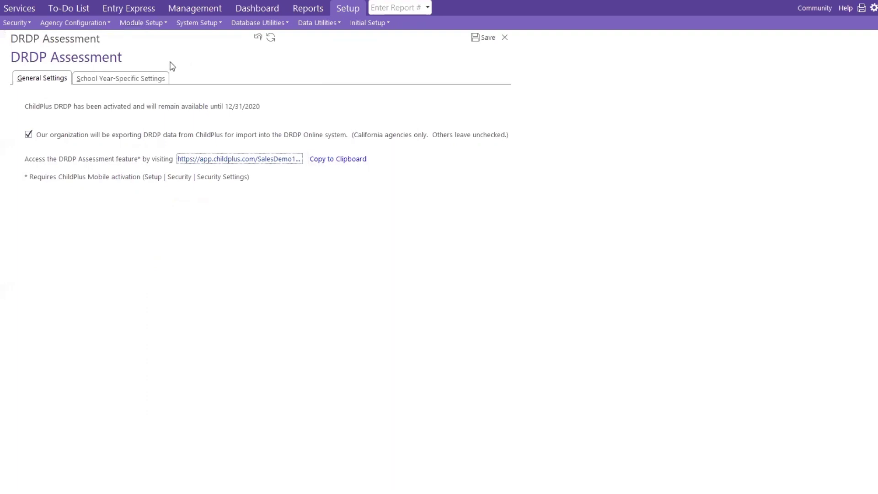
{"action": "left_click", "coordinate": [141, 82]}
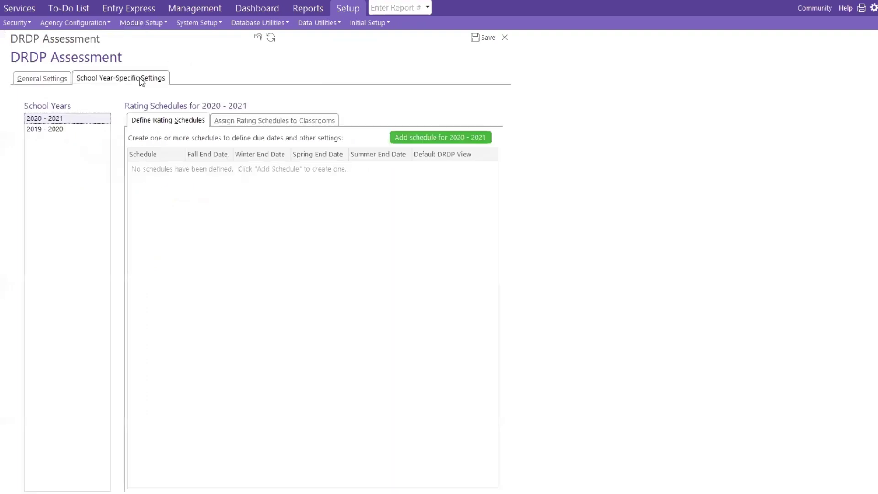
Select 2019 - 2020 and begin adding a schedule copied from an existing one
{"action": "left_click", "coordinate": [50, 130]}
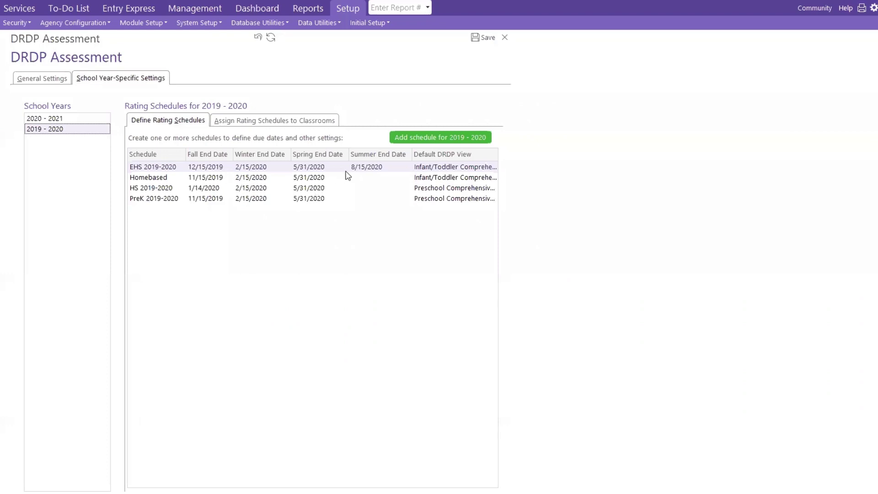
{"action": "left_click", "coordinate": [417, 137]}
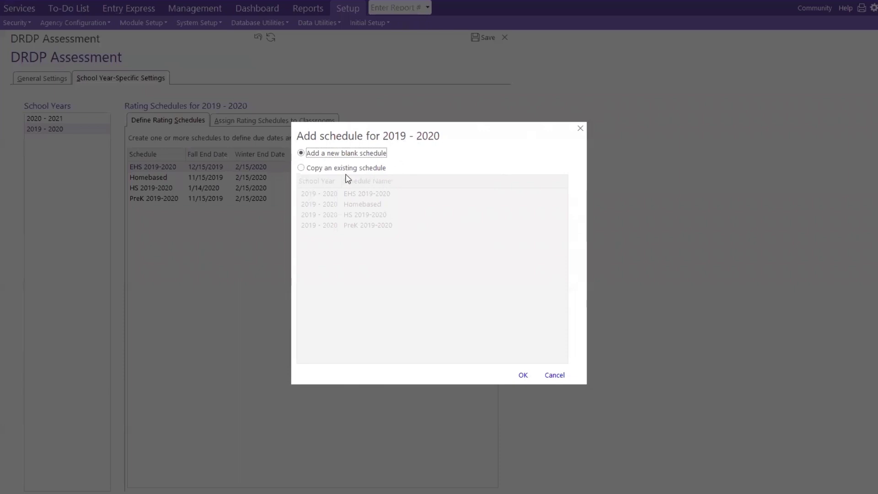
{"action": "left_click", "coordinate": [300, 169]}
Pick HS 2019-2020 to copy, then cancel, keeping the original four schedules
{"action": "left_click", "coordinate": [300, 168]}
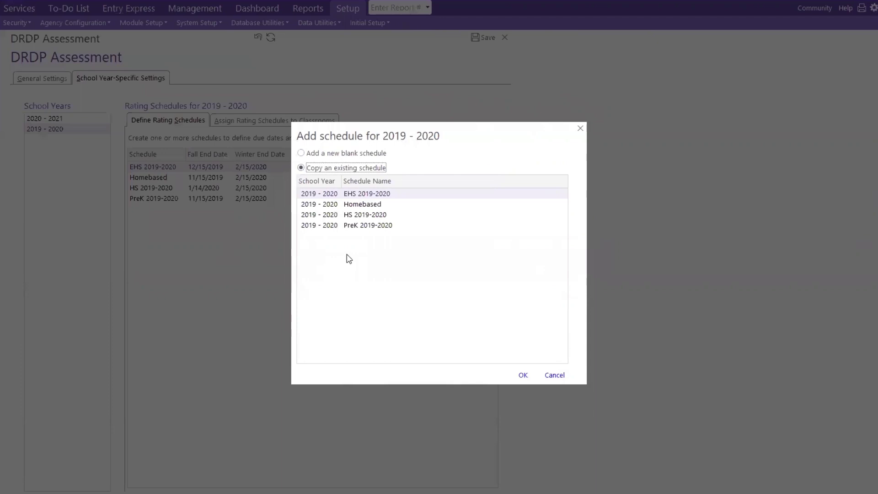
{"action": "left_click", "coordinate": [398, 220]}
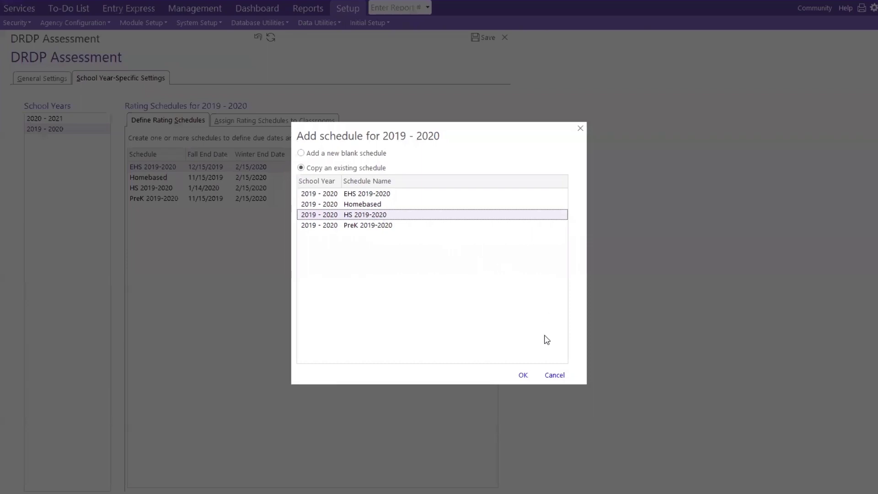
{"action": "left_click", "coordinate": [563, 377]}
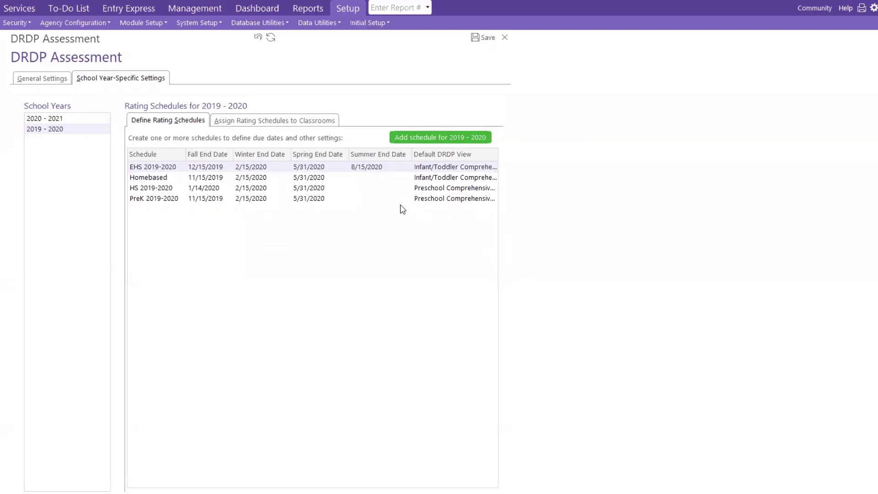
Open HS 2019-2020 to view its 45-day first assessment and 120-day interval
{"action": "double_click", "coordinate": [242, 191]}
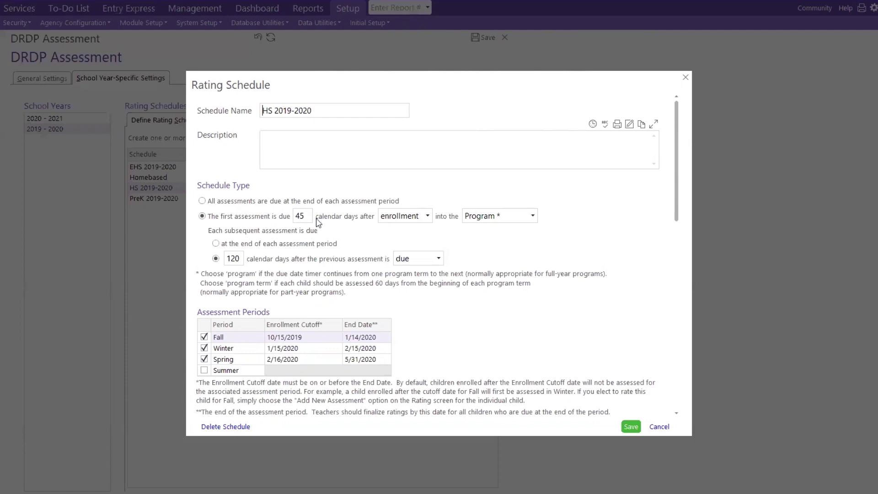
{"action": "left_click", "coordinate": [385, 221]}
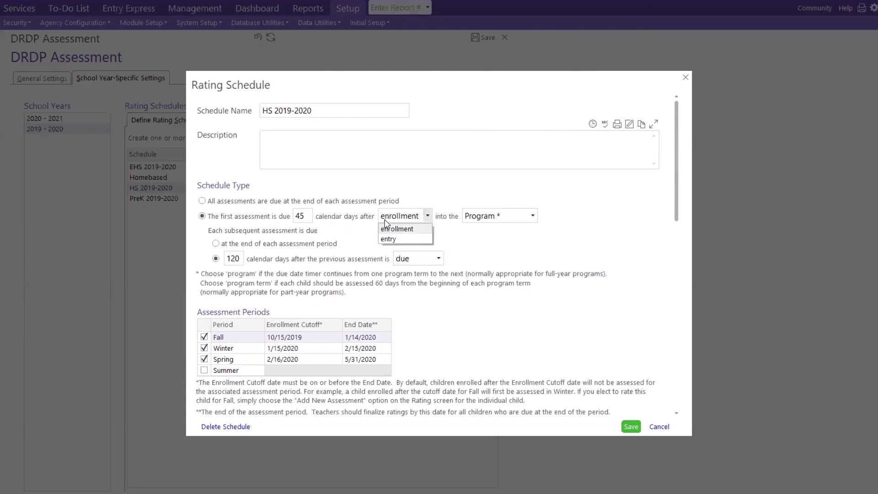
{"action": "left_click", "coordinate": [387, 224]}
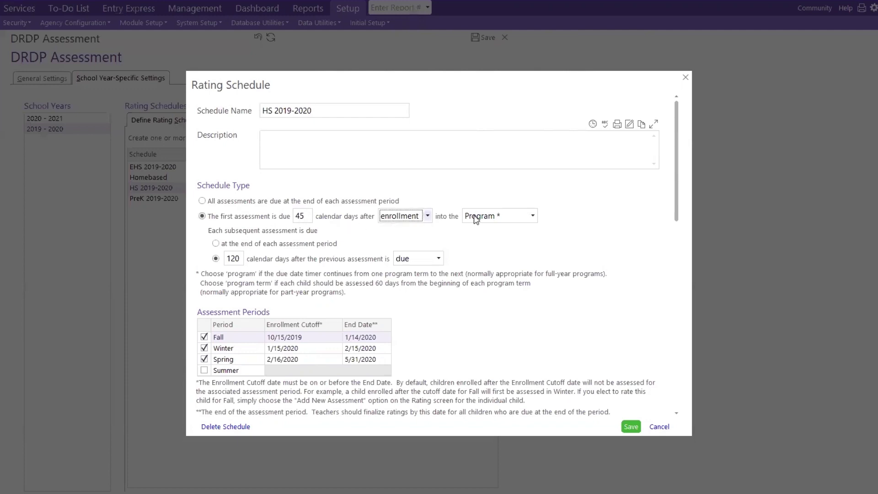
{"action": "left_click", "coordinate": [496, 214]}
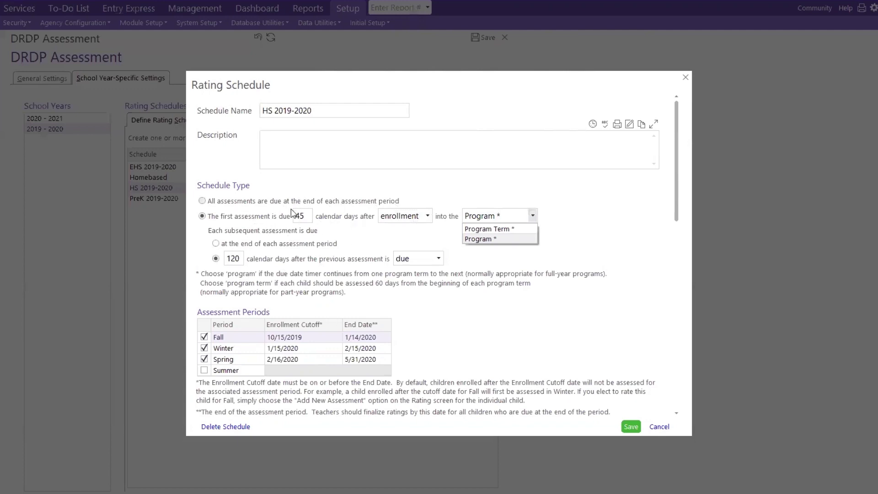
{"action": "left_click", "coordinate": [404, 213]}
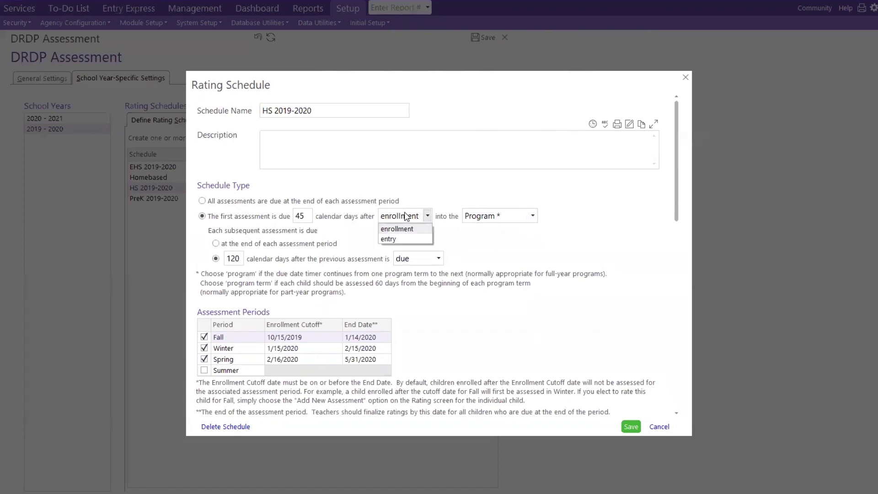
{"action": "left_click", "coordinate": [405, 215]}
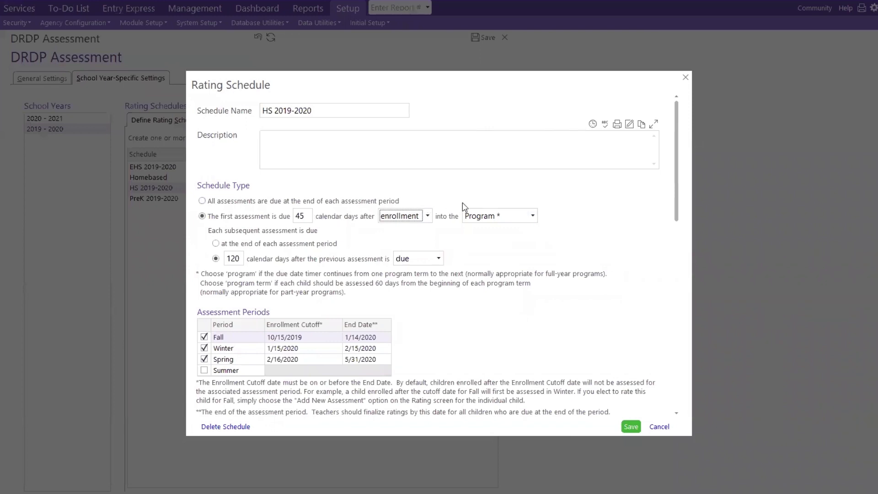
{"action": "left_click", "coordinate": [497, 216]}
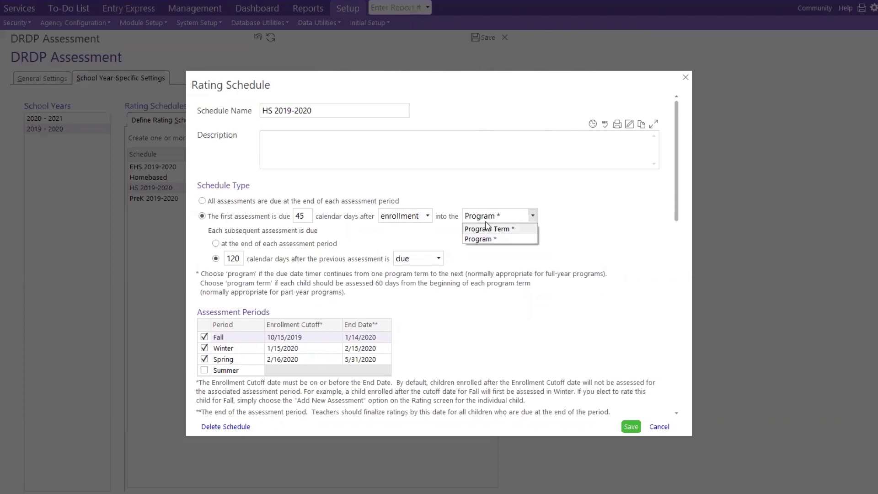
{"action": "left_click", "coordinate": [258, 261]}
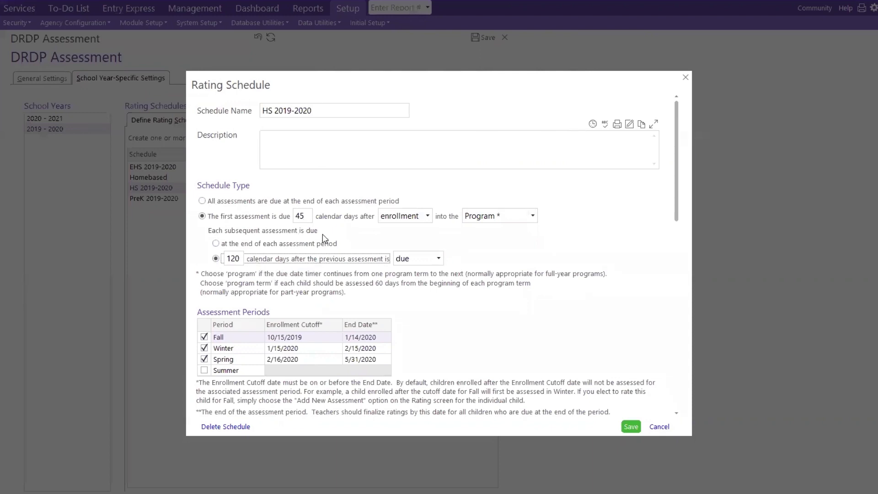
{"action": "left_click", "coordinate": [418, 259]}
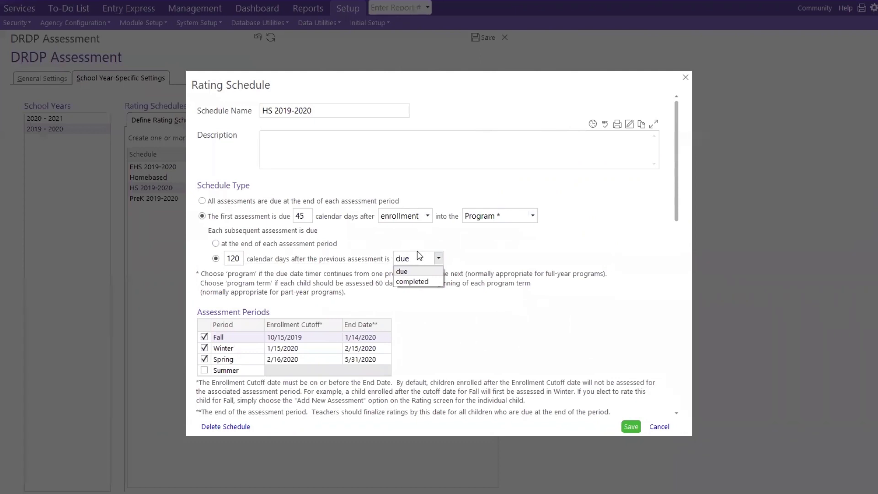
{"action": "left_click", "coordinate": [419, 256]}
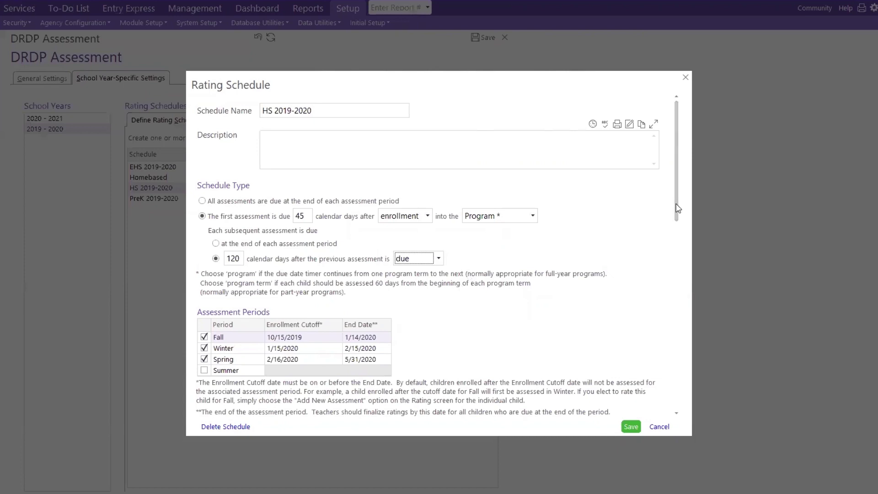
{"action": "left_click_drag", "start_coordinate": [677, 208], "coordinate": [643, 265]}
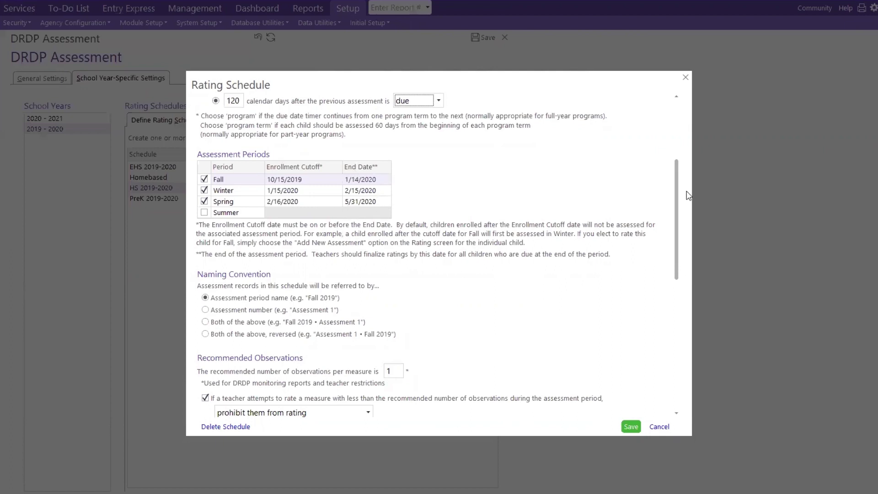
Keep HS 2019-2020 assessment records named by period name, such as 'Fall 2019'
{"action": "left_click_drag", "start_coordinate": [675, 211], "coordinate": [664, 254]}
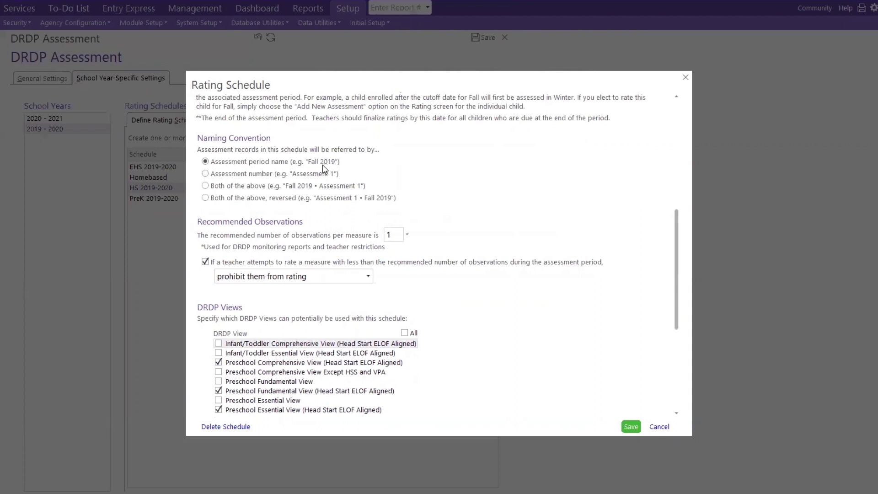
{"action": "left_click", "coordinate": [205, 175]}
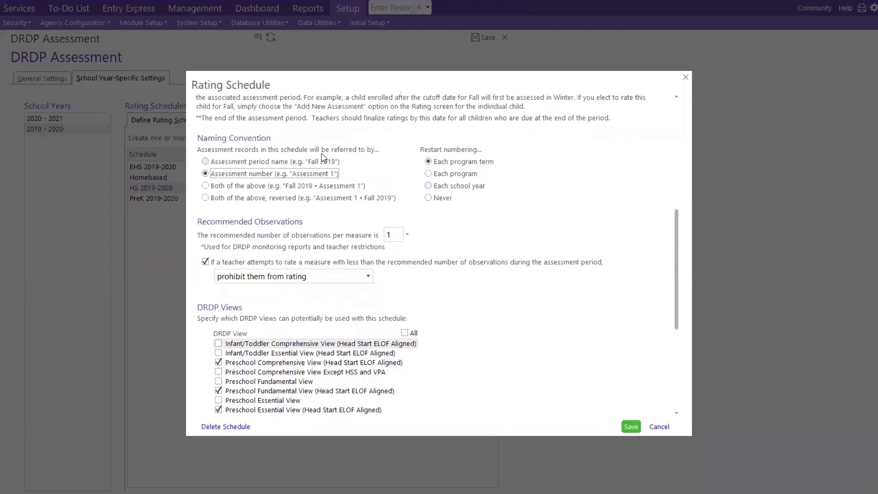
{"action": "left_click", "coordinate": [205, 163]}
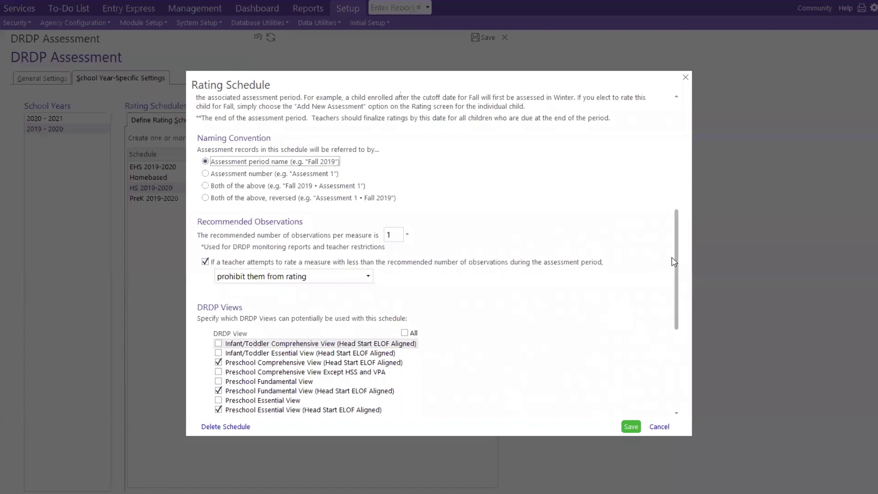
Scroll the Rating Schedule dialog through the default view, Statewide Identifier and Recommended Observations settings
{"action": "scroll", "coordinate": [203, 224], "scroll_direction": "up", "scroll_amount": 1}
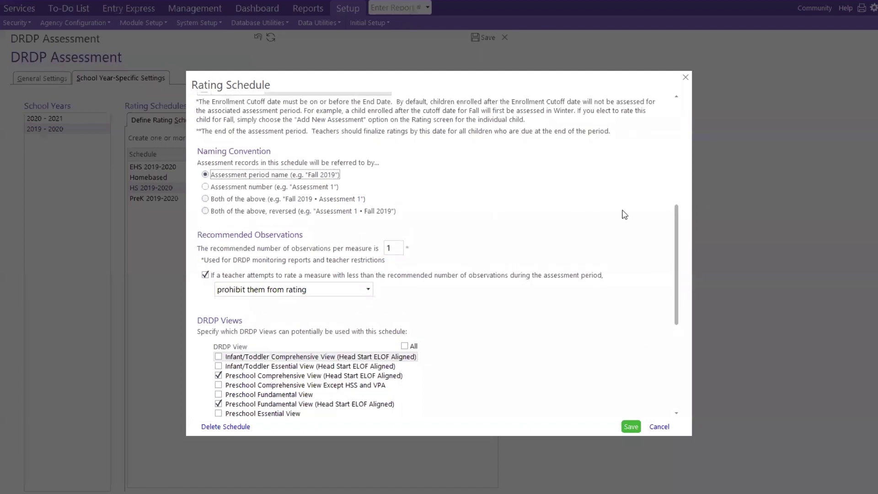
{"action": "scroll", "coordinate": [678, 234], "scroll_direction": "down", "scroll_amount": 1}
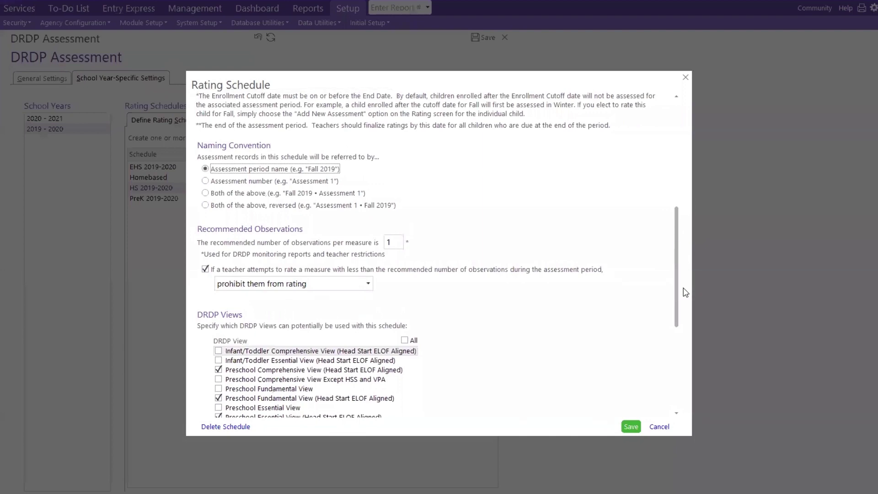
{"action": "scroll", "coordinate": [684, 274], "scroll_direction": "down", "scroll_amount": 4}
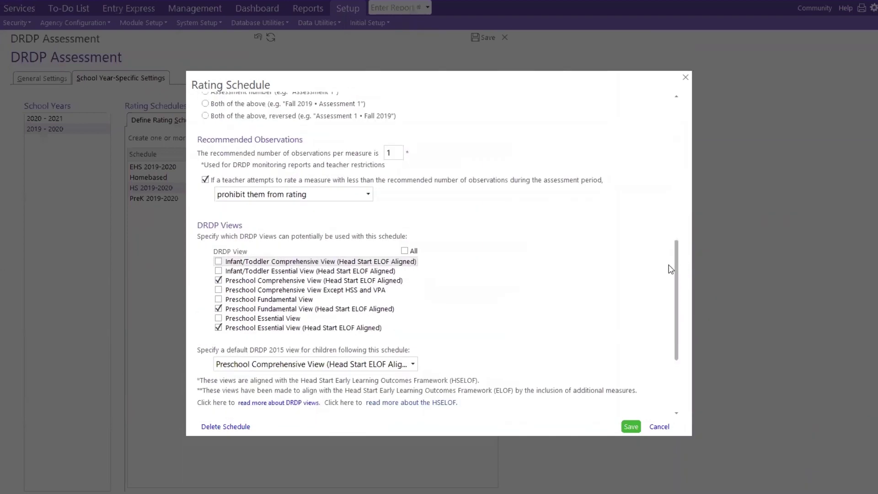
{"action": "scroll", "coordinate": [681, 268], "scroll_direction": "down", "scroll_amount": 6}
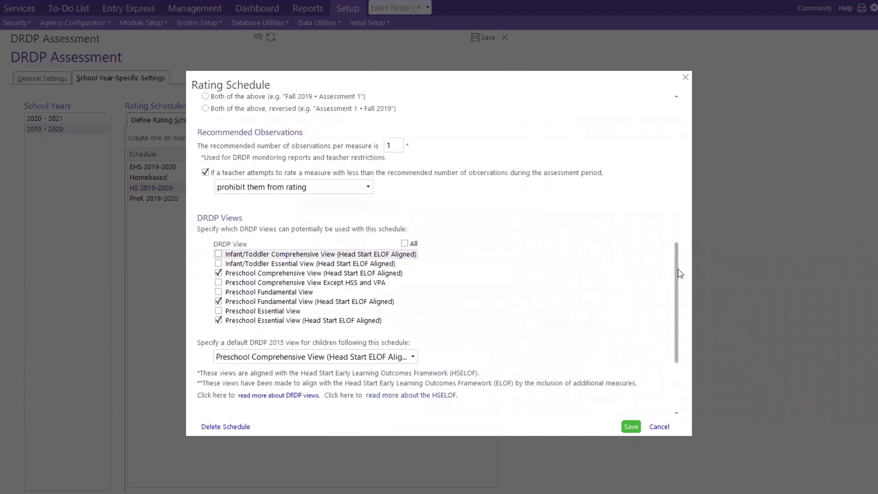
{"action": "scroll", "coordinate": [680, 302], "scroll_direction": "up", "scroll_amount": 5}
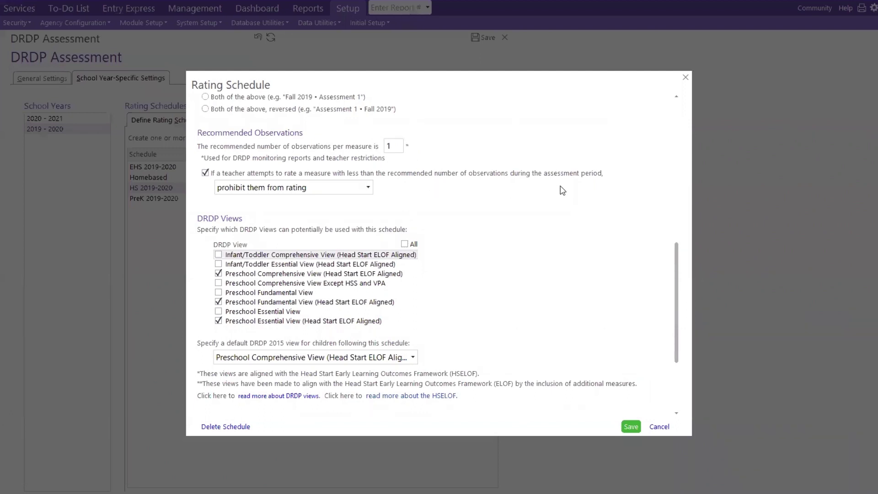
{"action": "left_click", "coordinate": [363, 190]}
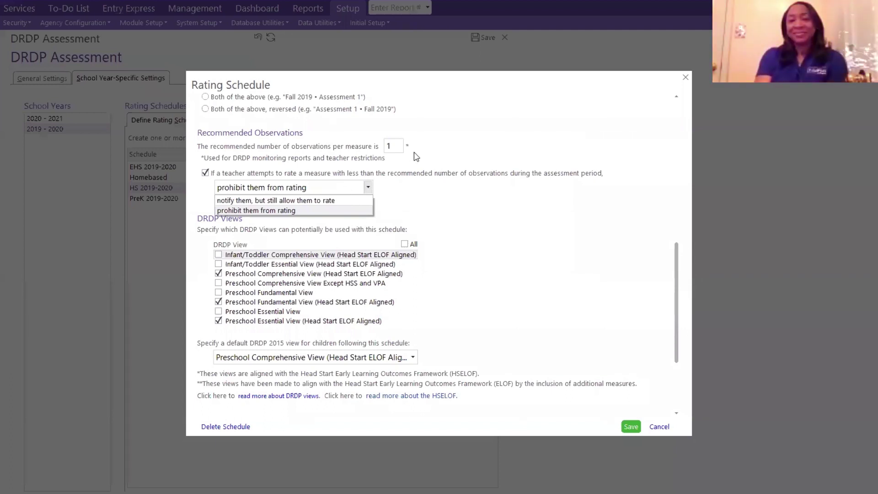
{"action": "left_click", "coordinate": [398, 152]}
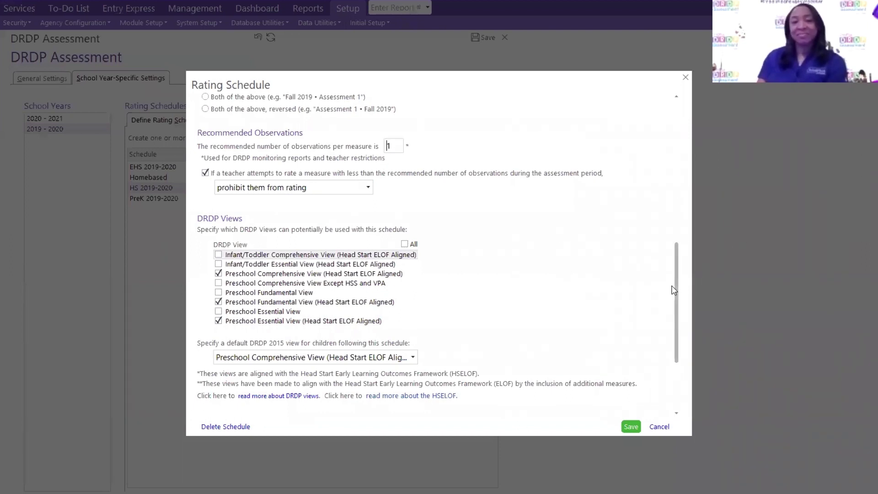
{"action": "left_click_drag", "start_coordinate": [673, 274], "coordinate": [672, 295]}
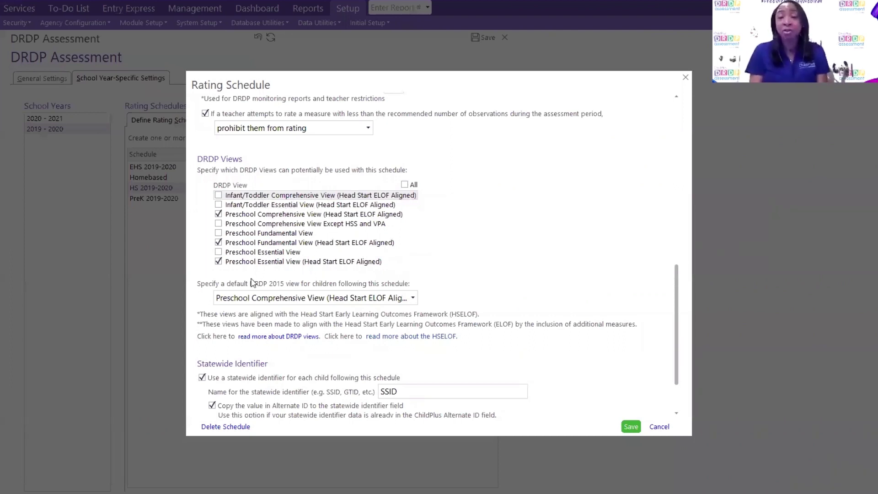
Inspect the default DRDP view choices; Infant/Toddler Comprehensive View is toggled on then off again
{"action": "left_click", "coordinate": [309, 300]}
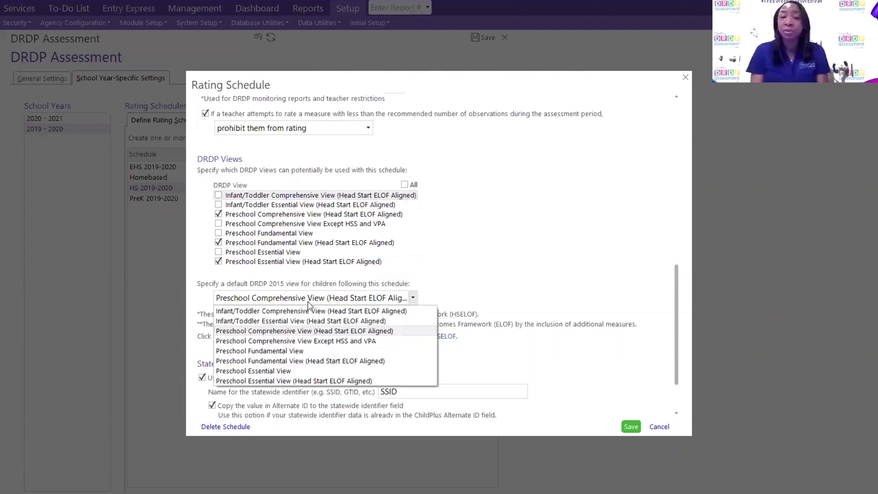
{"action": "left_click", "coordinate": [309, 300]}
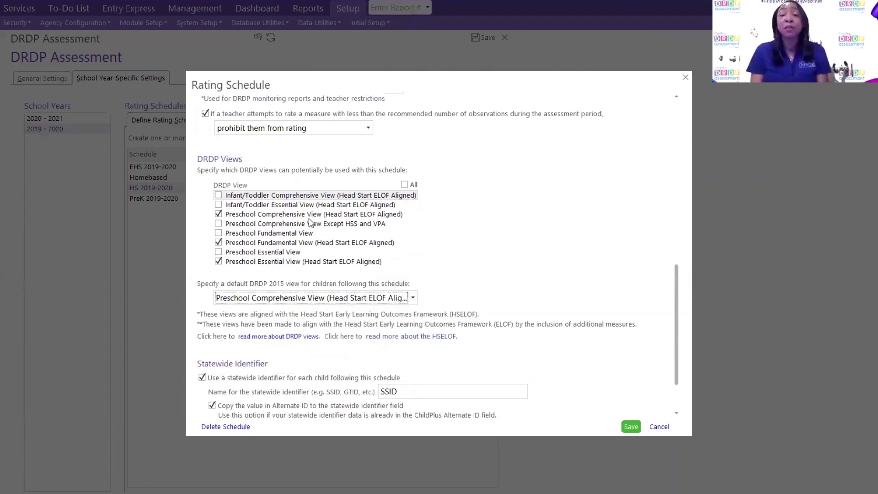
{"action": "left_click", "coordinate": [219, 197]}
{"action": "left_click", "coordinate": [219, 195]}
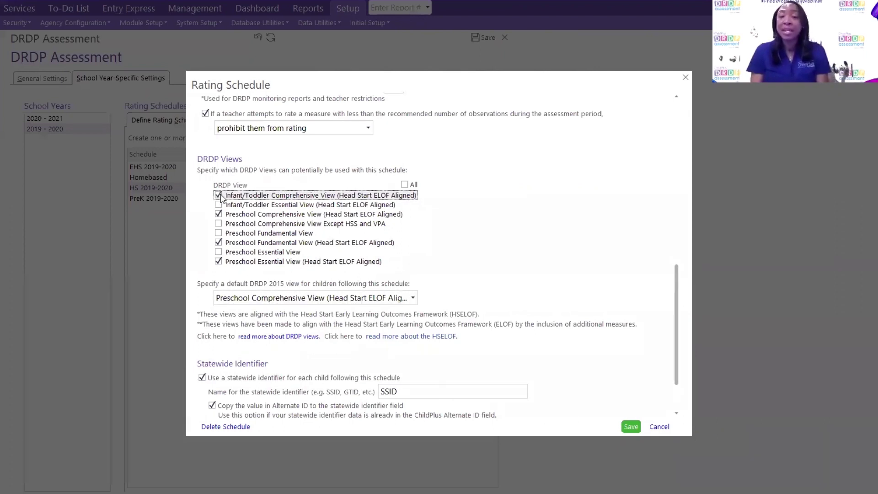
{"action": "left_click", "coordinate": [219, 196]}
{"action": "left_click", "coordinate": [293, 300]}
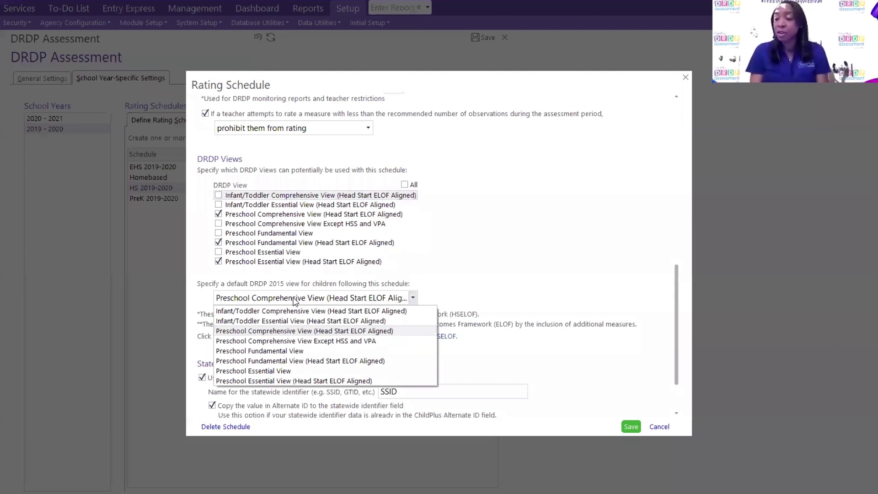
{"action": "left_click", "coordinate": [288, 301]}
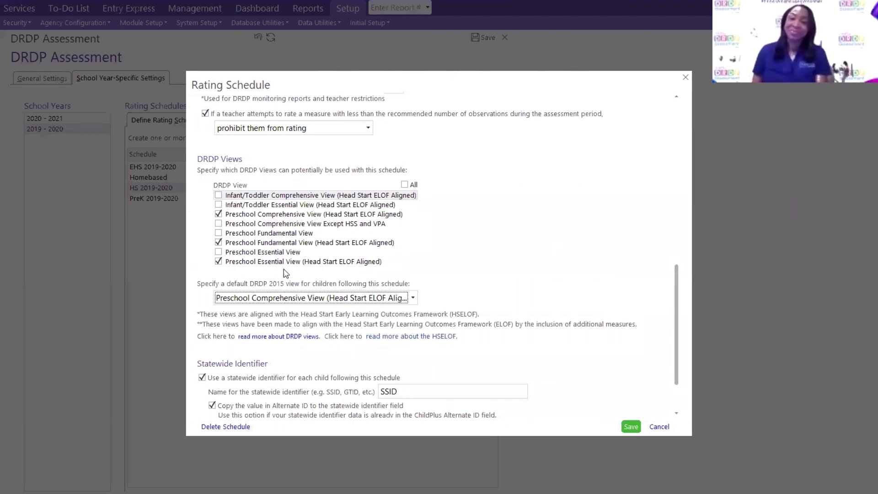
{"action": "left_click", "coordinate": [230, 300]}
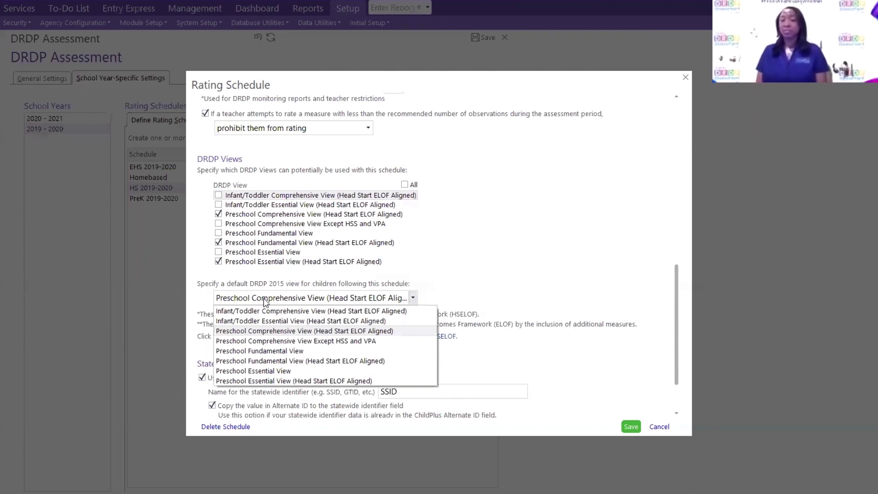
{"action": "left_click", "coordinate": [300, 298]}
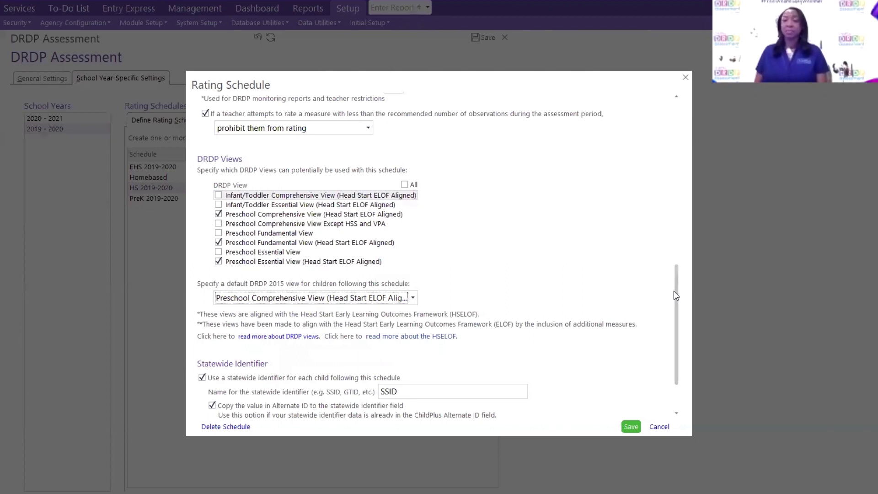
{"action": "left_click_drag", "start_coordinate": [677, 295], "coordinate": [674, 340]}
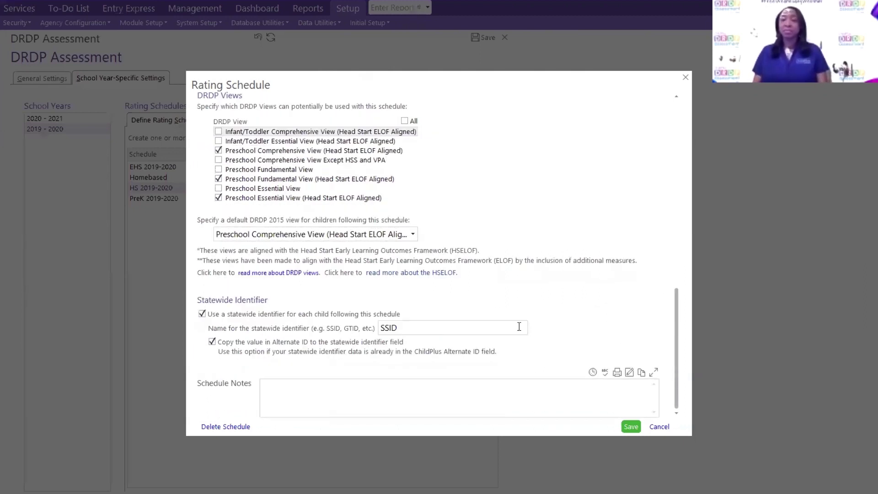
{"action": "scroll", "coordinate": [552, 325], "scroll_direction": "up", "scroll_amount": 1}
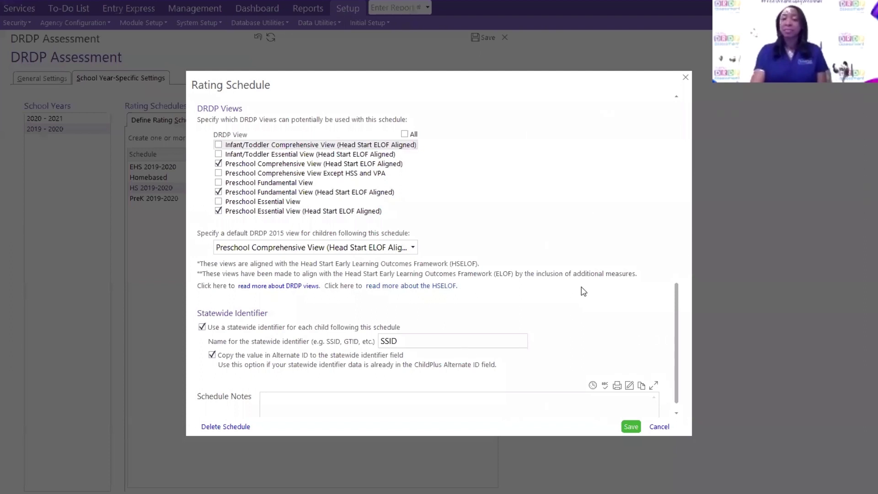
{"action": "scroll", "coordinate": [659, 318], "scroll_direction": "down", "scroll_amount": 1}
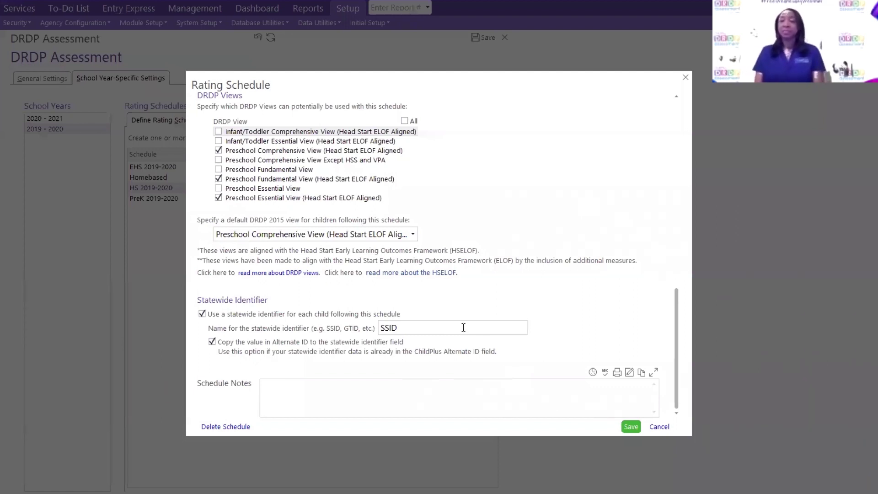
{"action": "scroll", "coordinate": [464, 326], "scroll_direction": "up", "scroll_amount": 1}
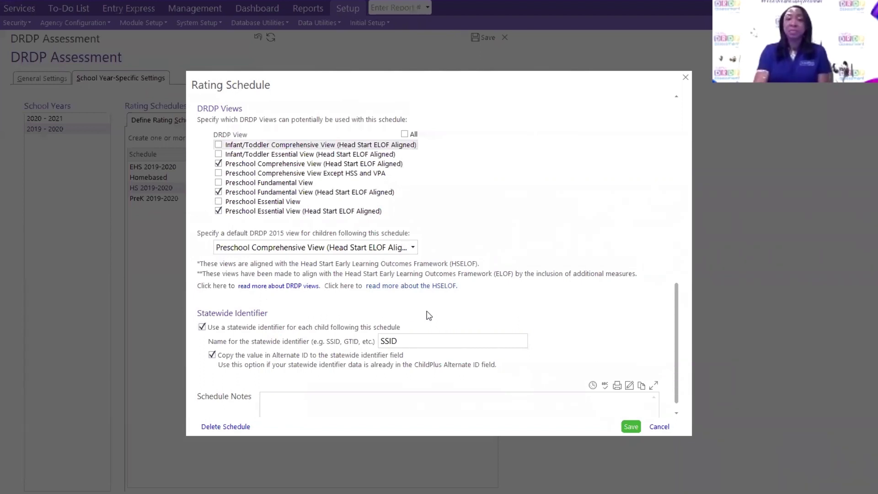
{"action": "left_click", "coordinate": [659, 427]}
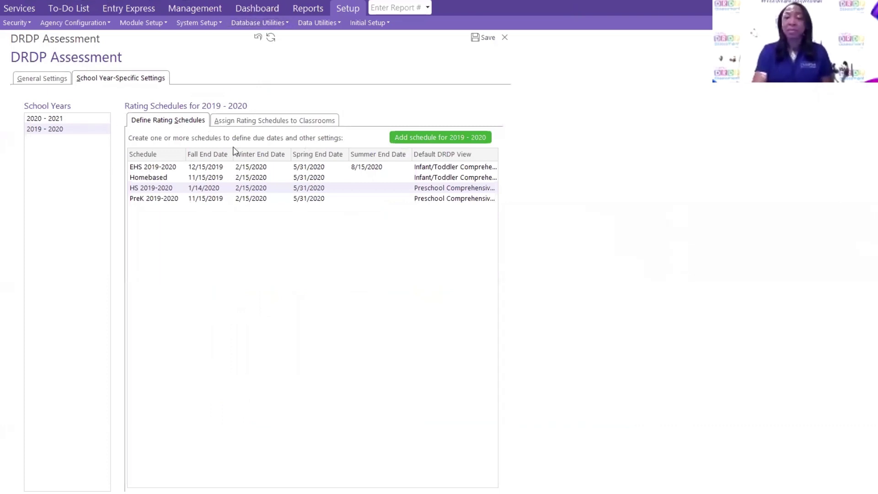
Assign HS 2019-2020 to Faith House Center's Classroom D and confirm, leaving 1 of 13 classrooms assigned
{"action": "left_click", "coordinate": [270, 122]}
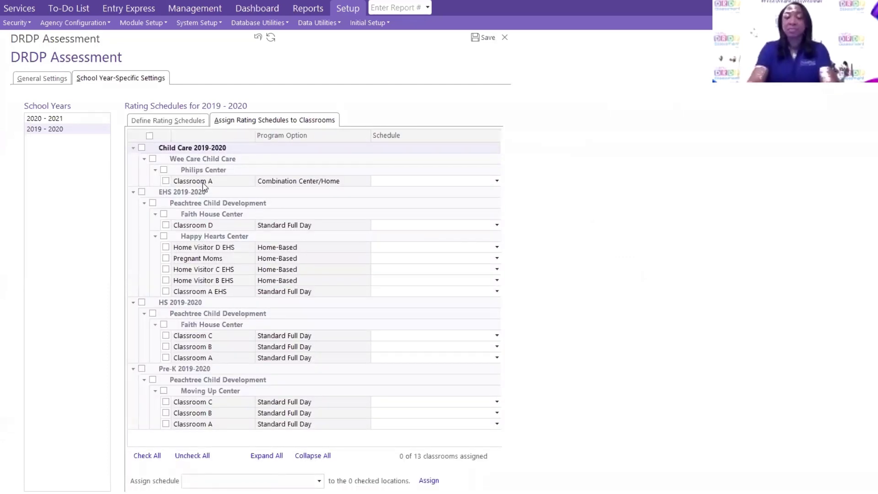
{"action": "left_click", "coordinate": [165, 209]}
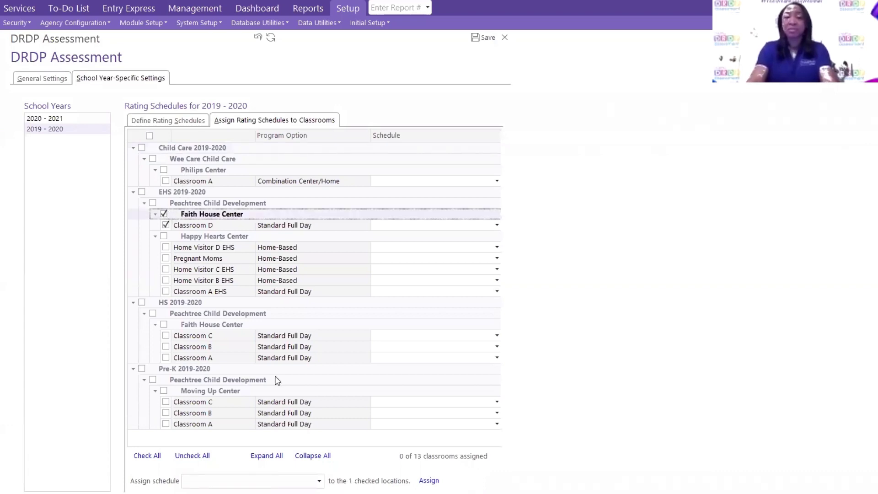
{"action": "left_click", "coordinate": [319, 481]}
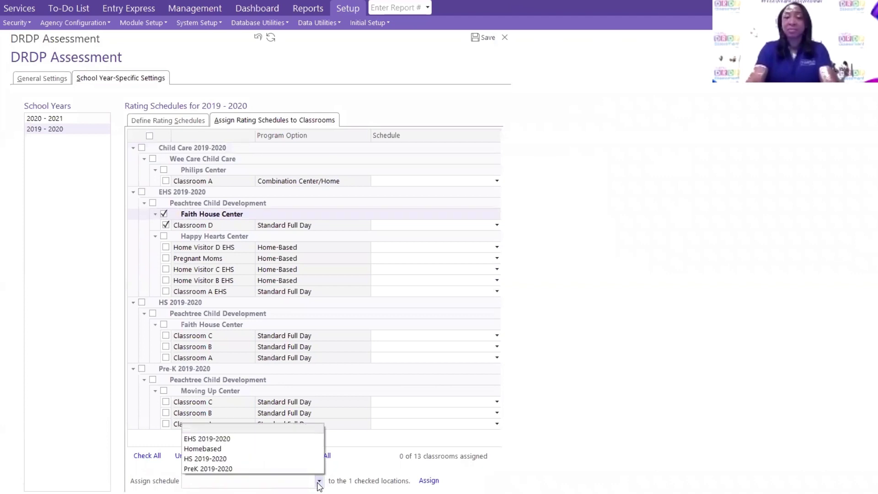
{"action": "left_click", "coordinate": [288, 459]}
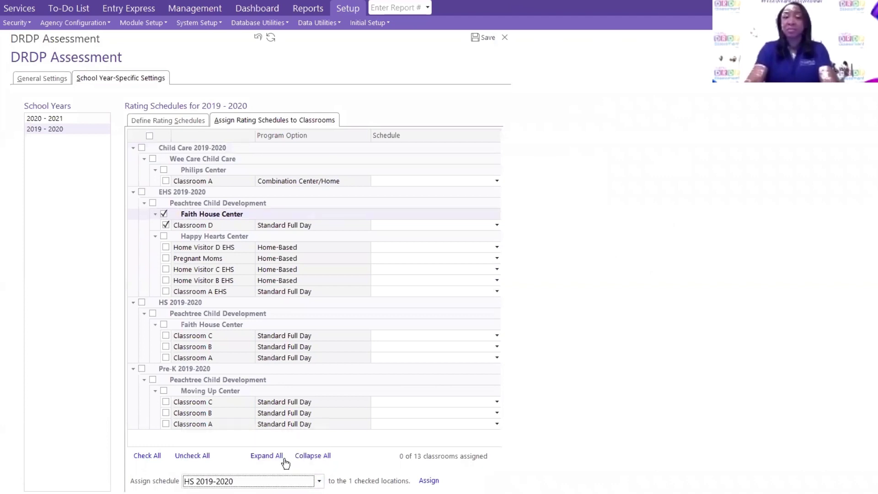
{"action": "left_click", "coordinate": [427, 481]}
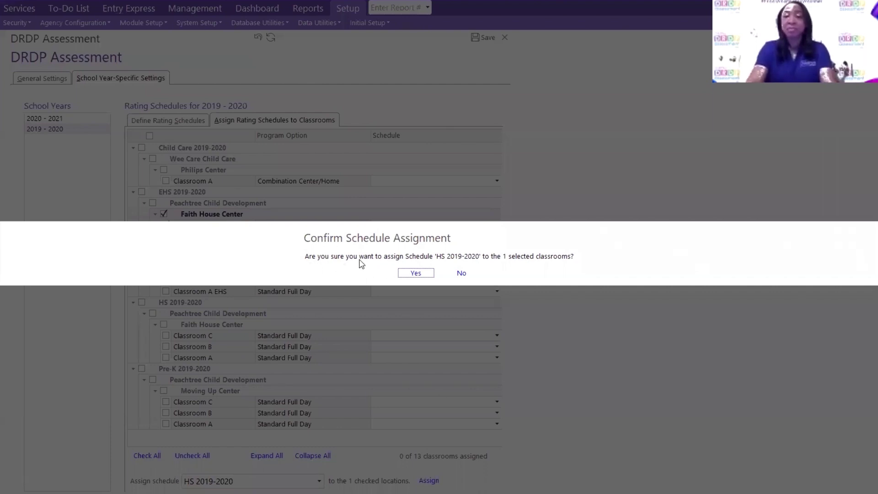
{"action": "left_click", "coordinate": [420, 273]}
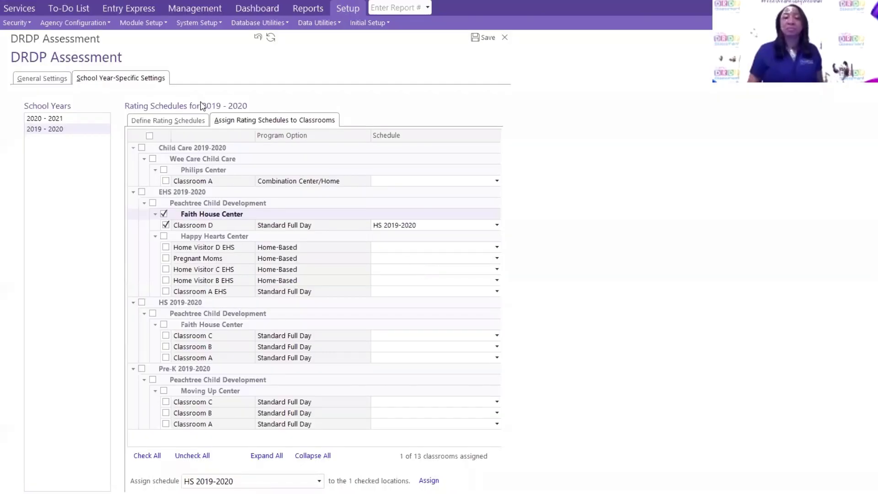
{"action": "left_click", "coordinate": [202, 121]}
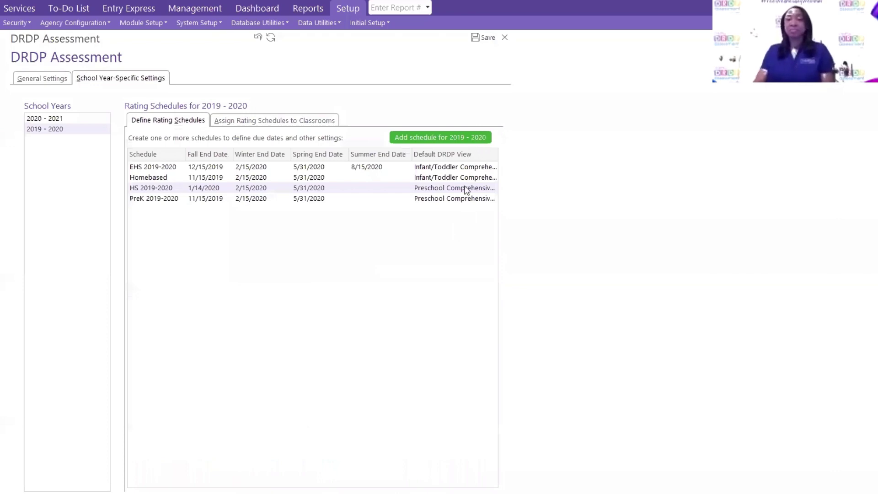